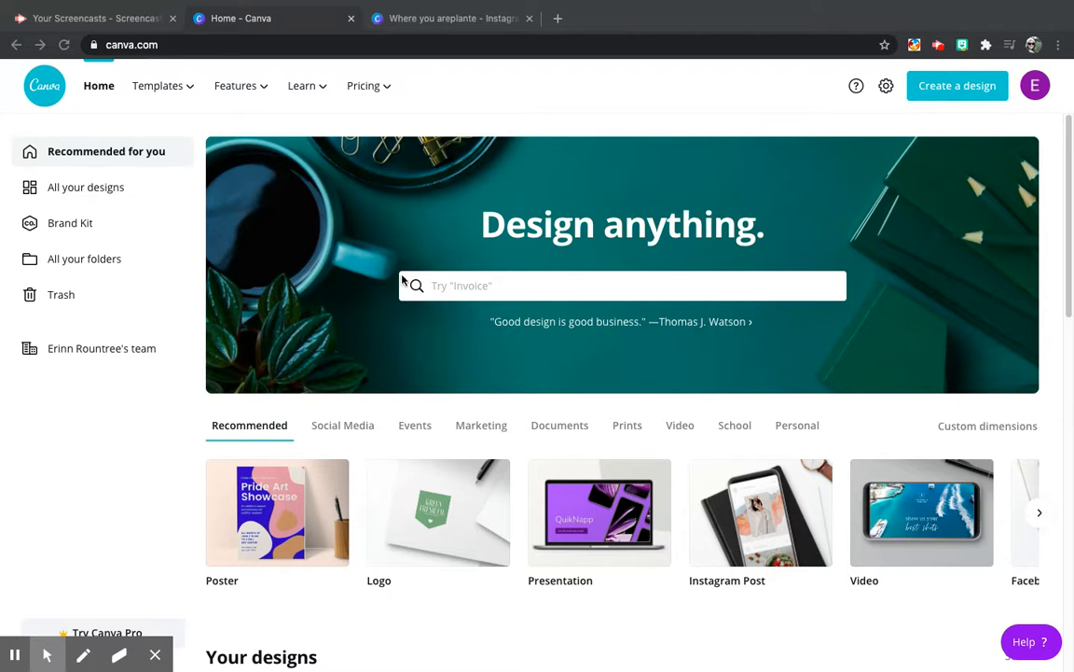
click(163, 45)
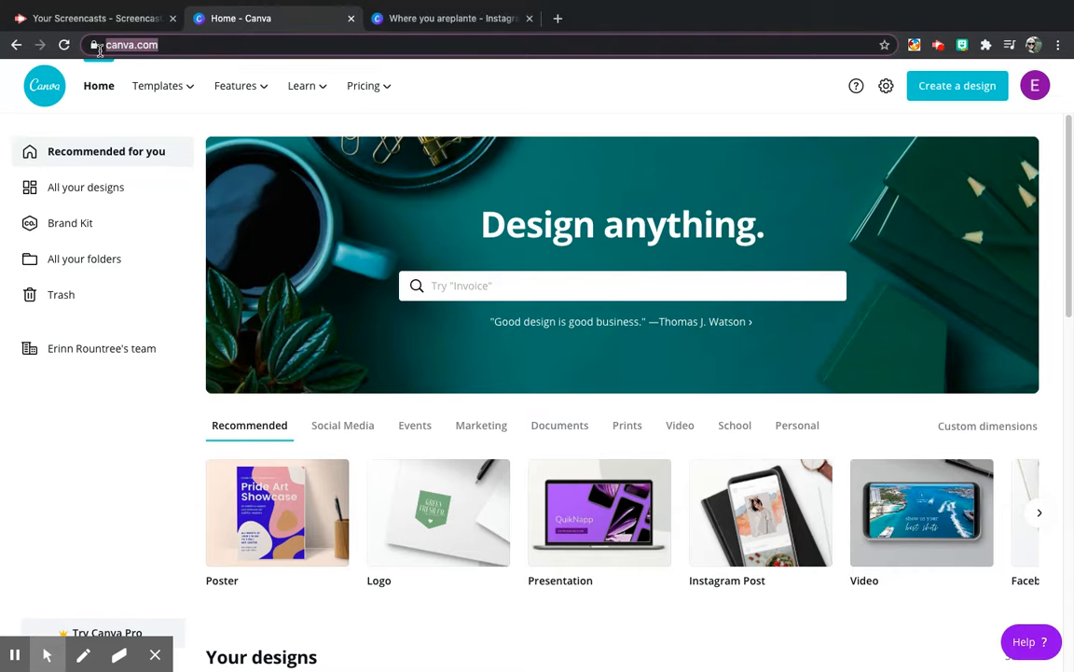
click(518, 81)
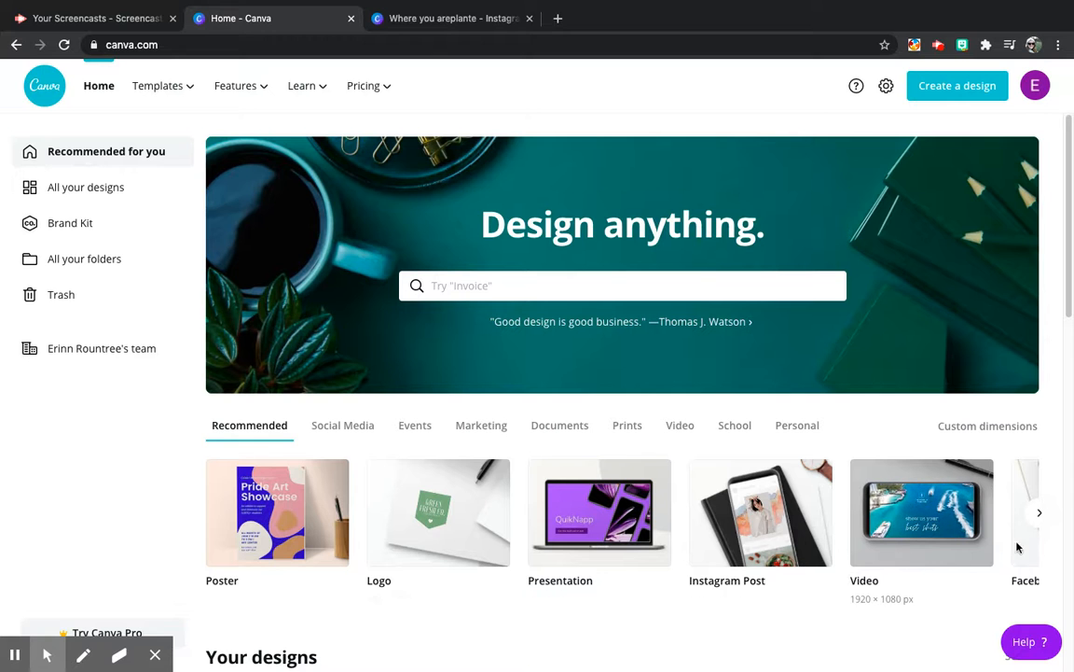
Step: Browse the recommended design types and create a new blank Instagram Post design
click(1043, 521)
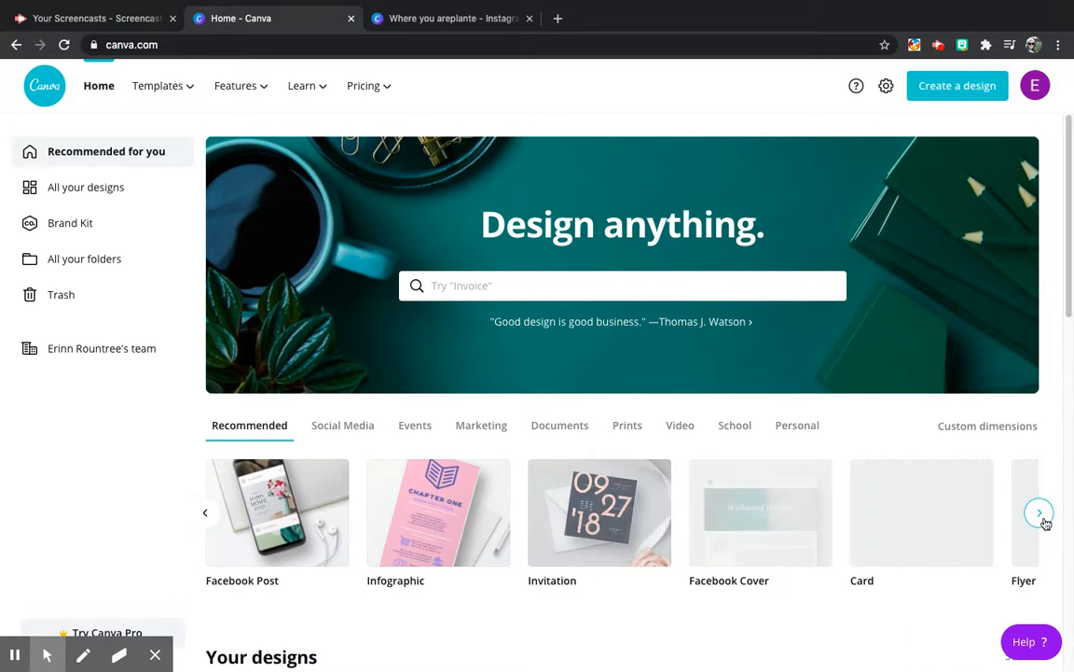
click(1041, 514)
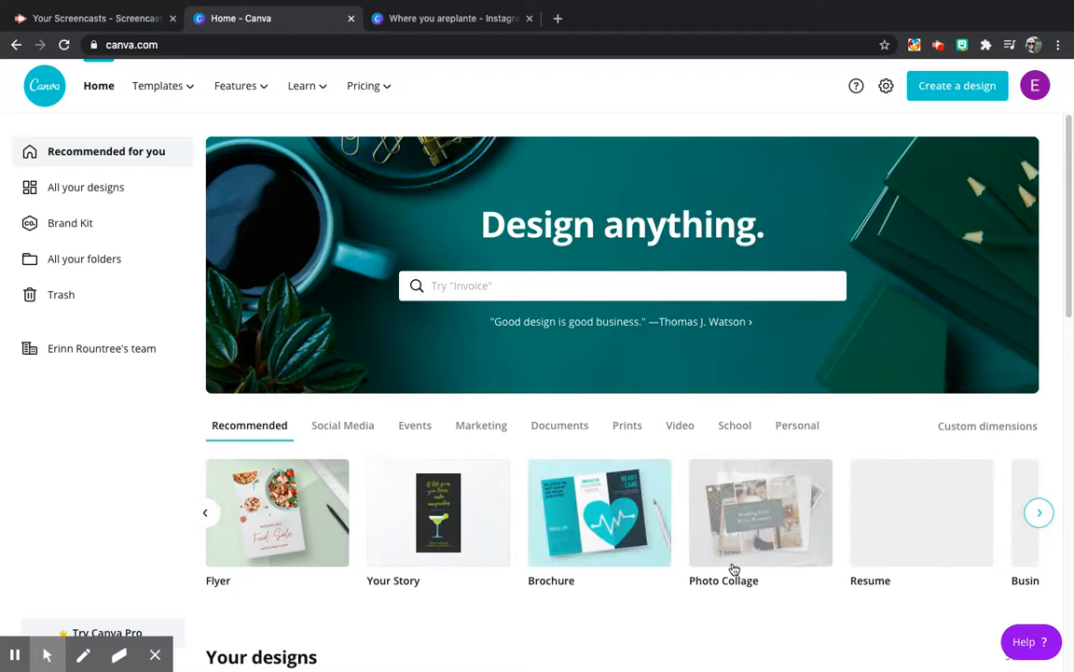
click(958, 86)
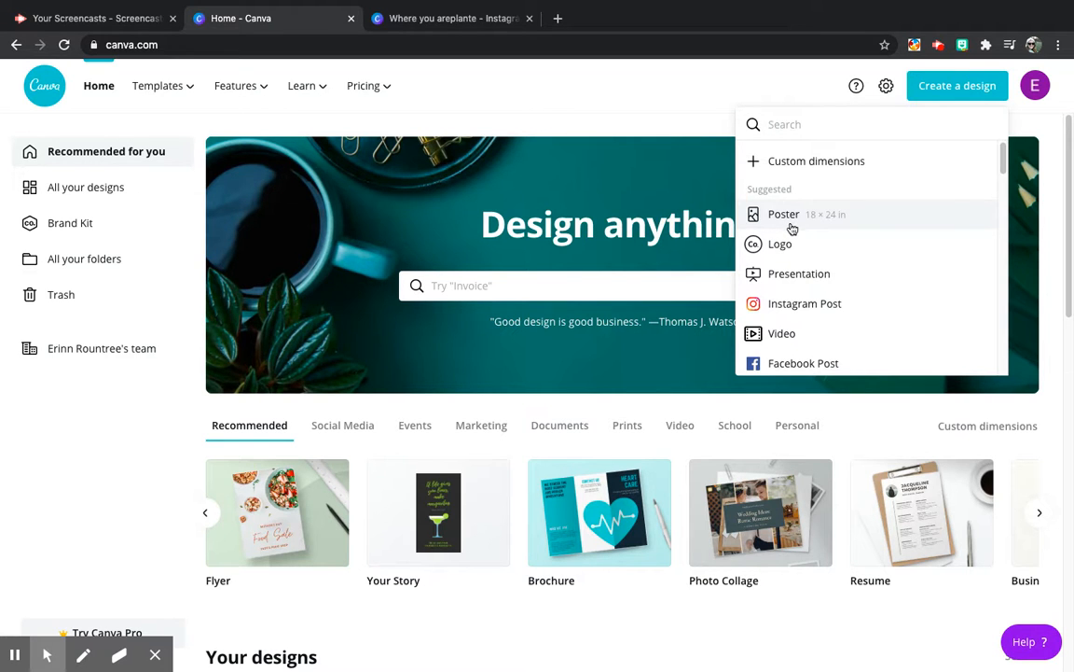
click(788, 308)
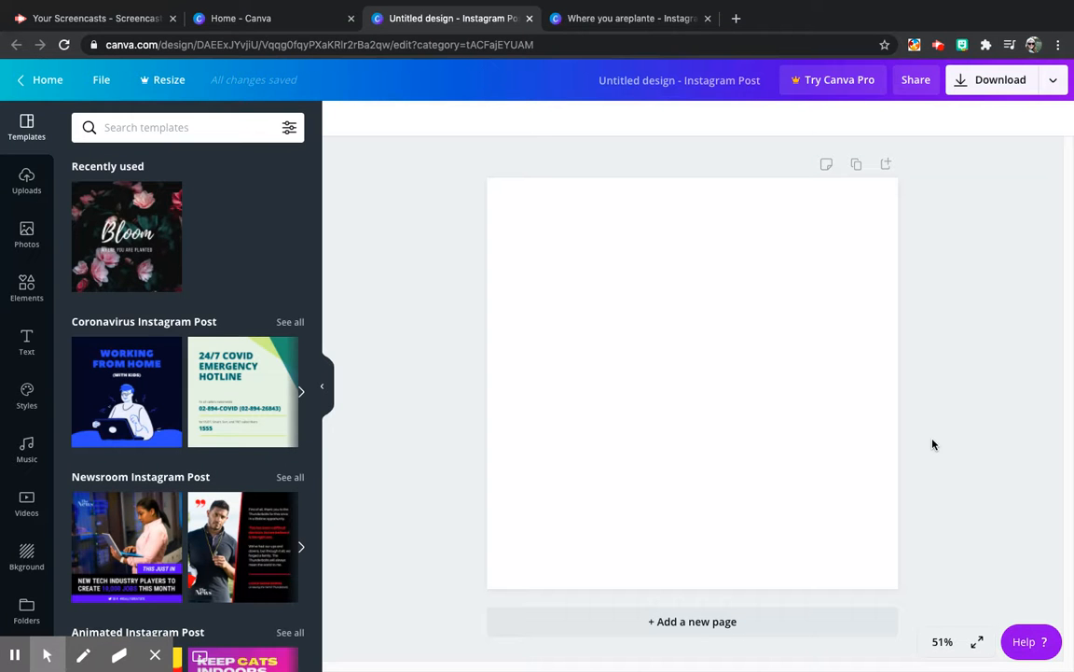
Step: Apply the "Digital Strike" template from the Earth Day Instagram Post category to the blank page
scroll(169, 428, down, 6)
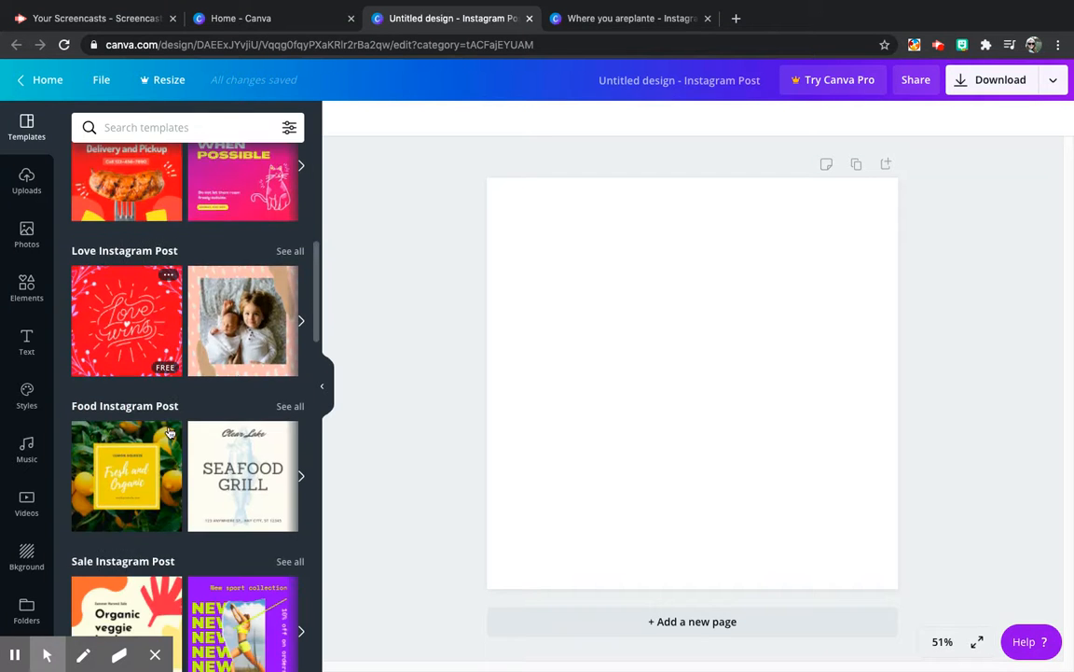
scroll(170, 428, down, 8)
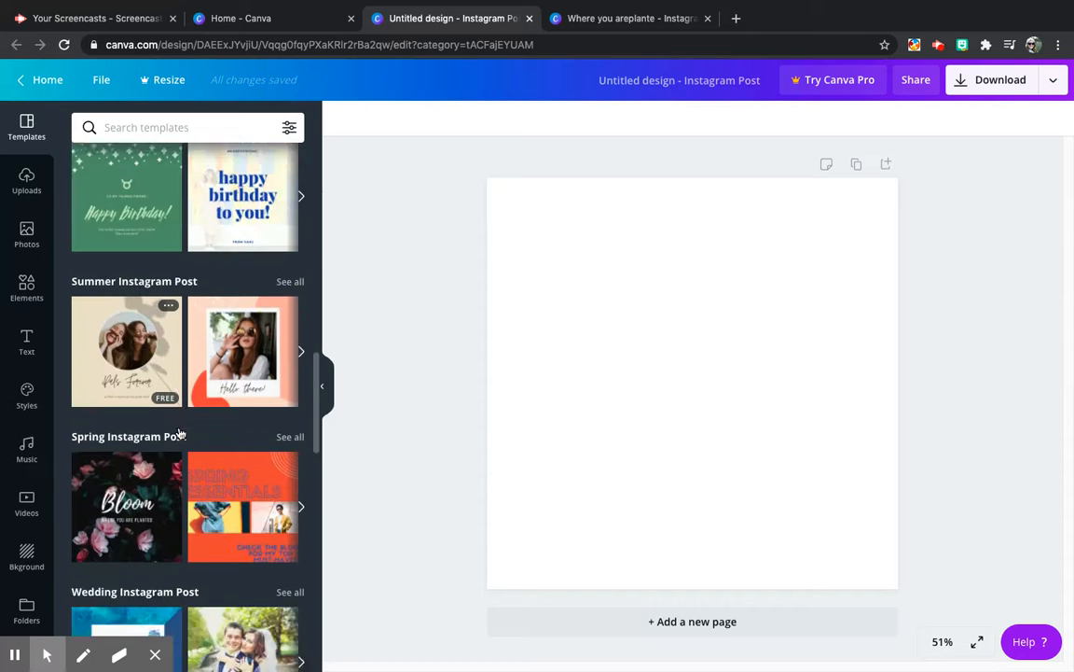
scroll(181, 429, down, 8)
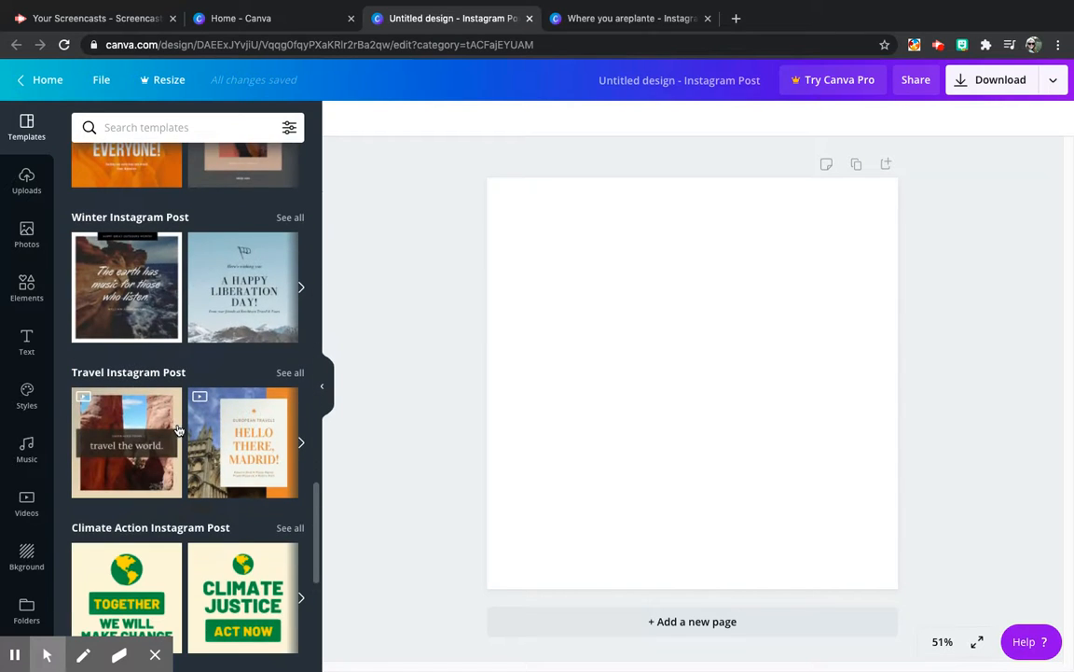
scroll(249, 533, down, 5)
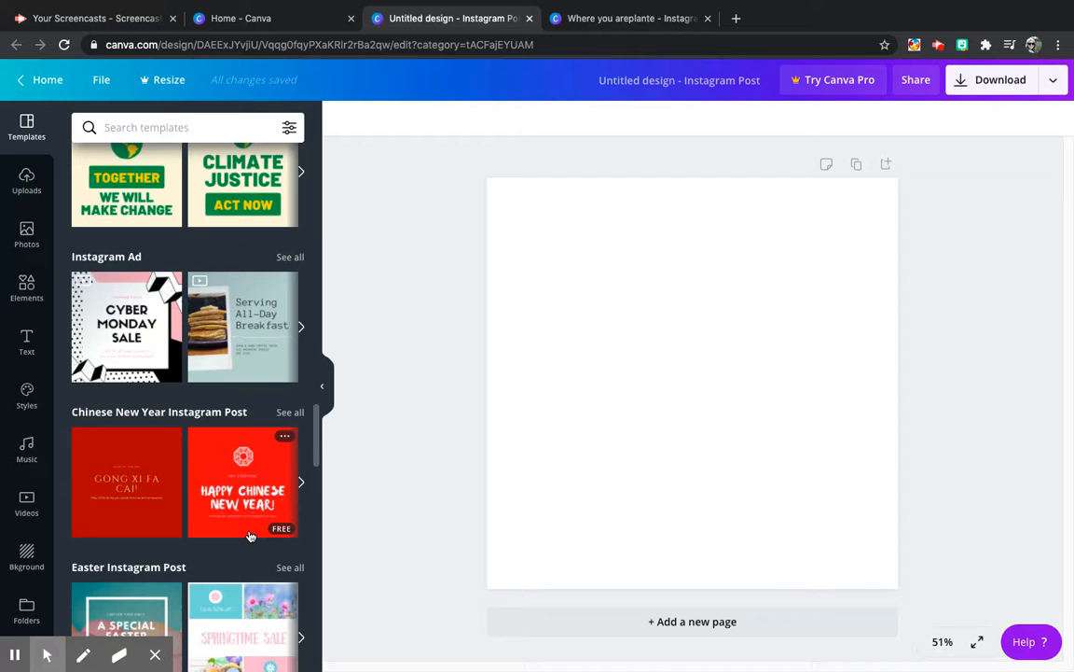
scroll(249, 535, down, 5)
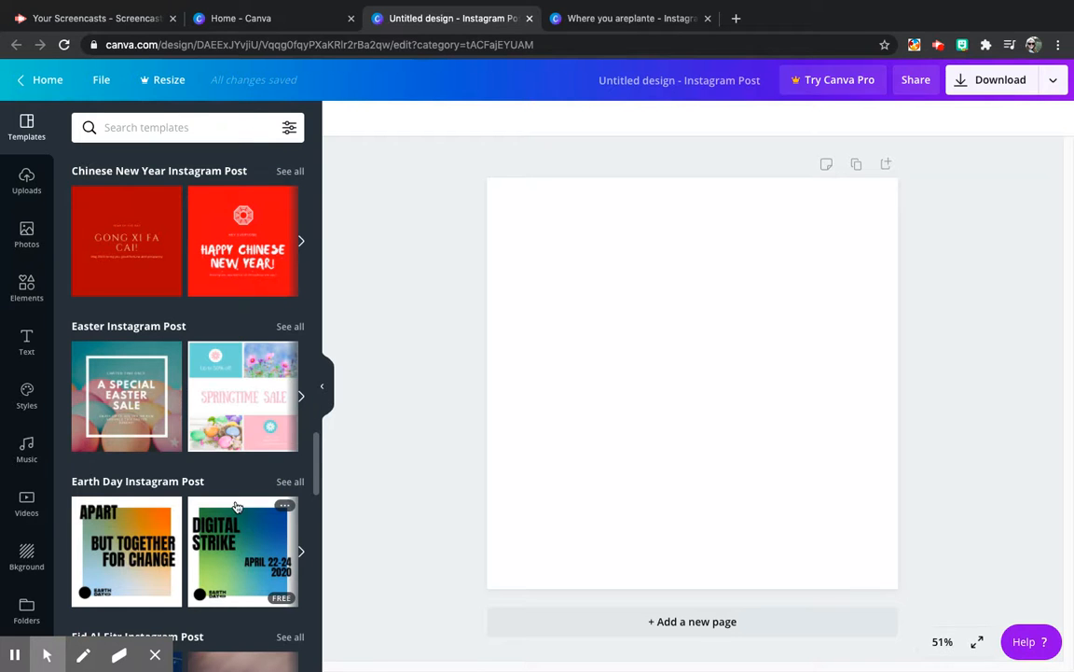
scroll(177, 461, down, 2)
click(213, 360)
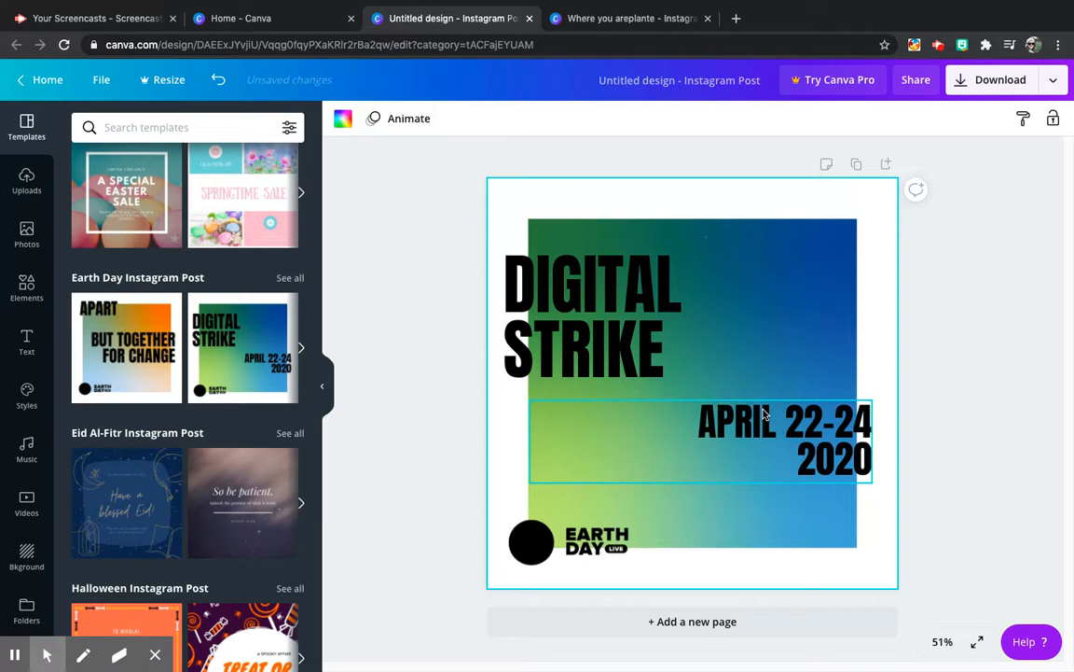
Step: Delete the DIGITAL STRIKE headline from the design
click(594, 310)
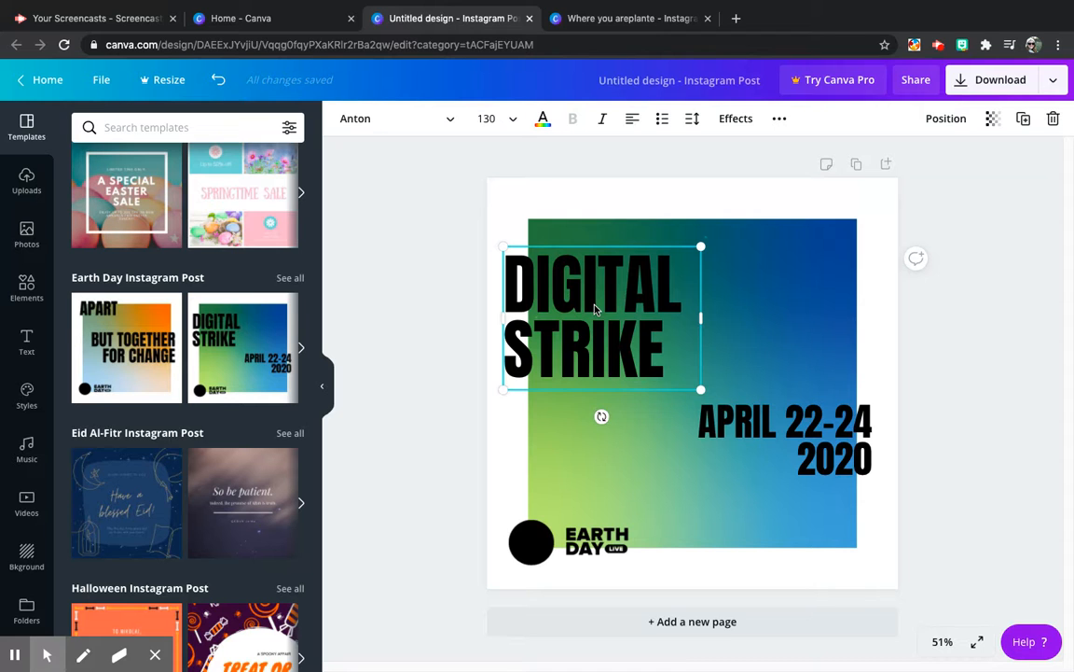
click(595, 309)
key(BackSpace)
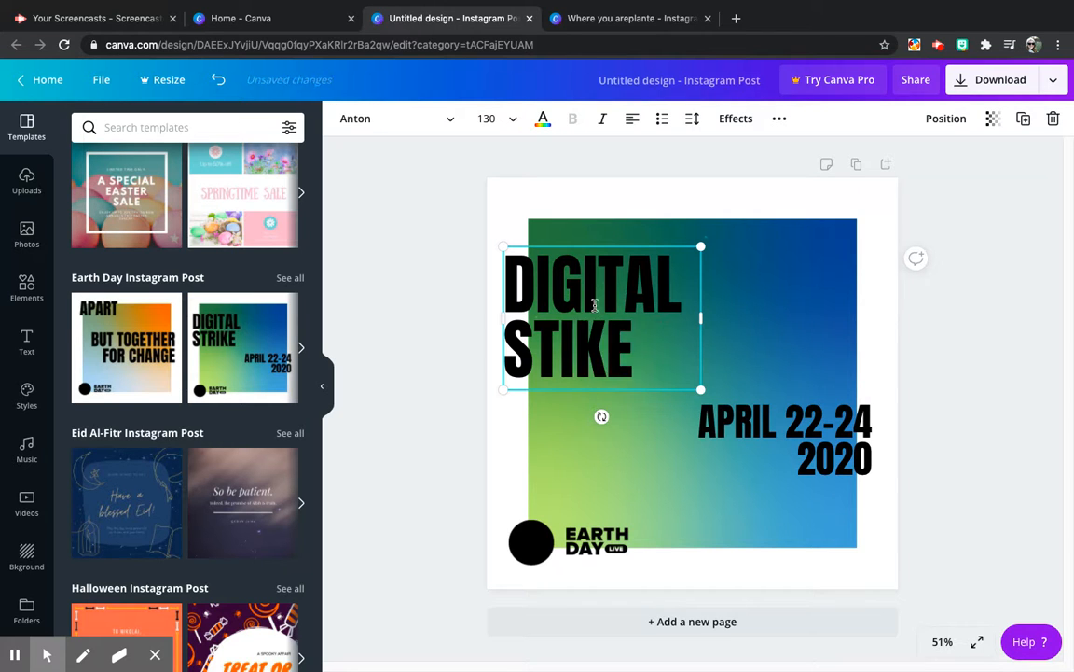
click(599, 222)
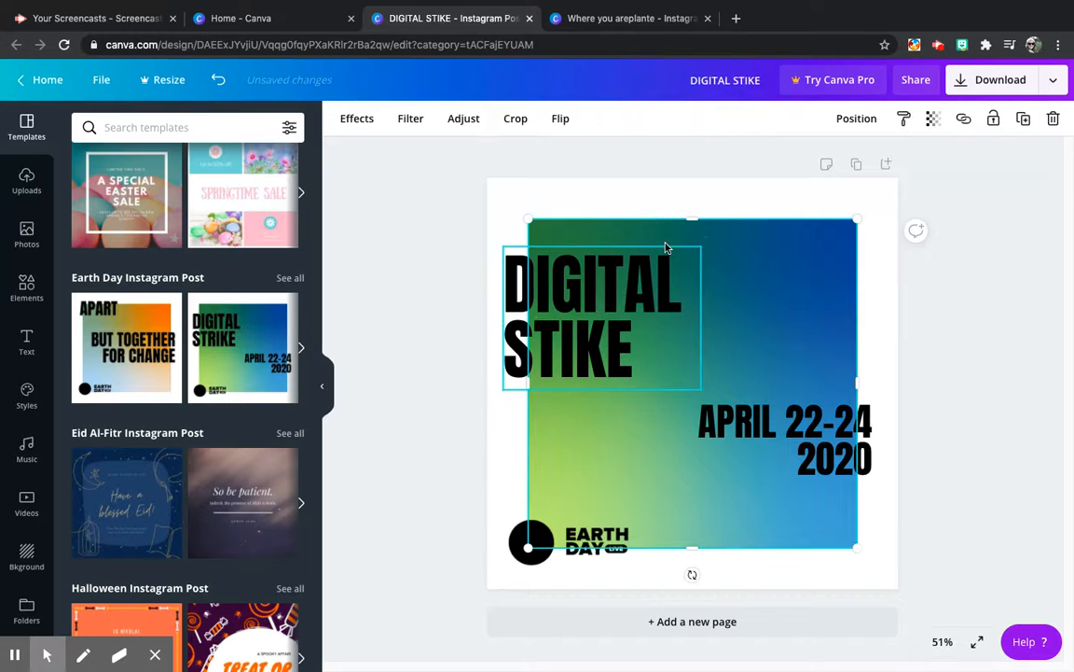
click(688, 304)
key(Delete)
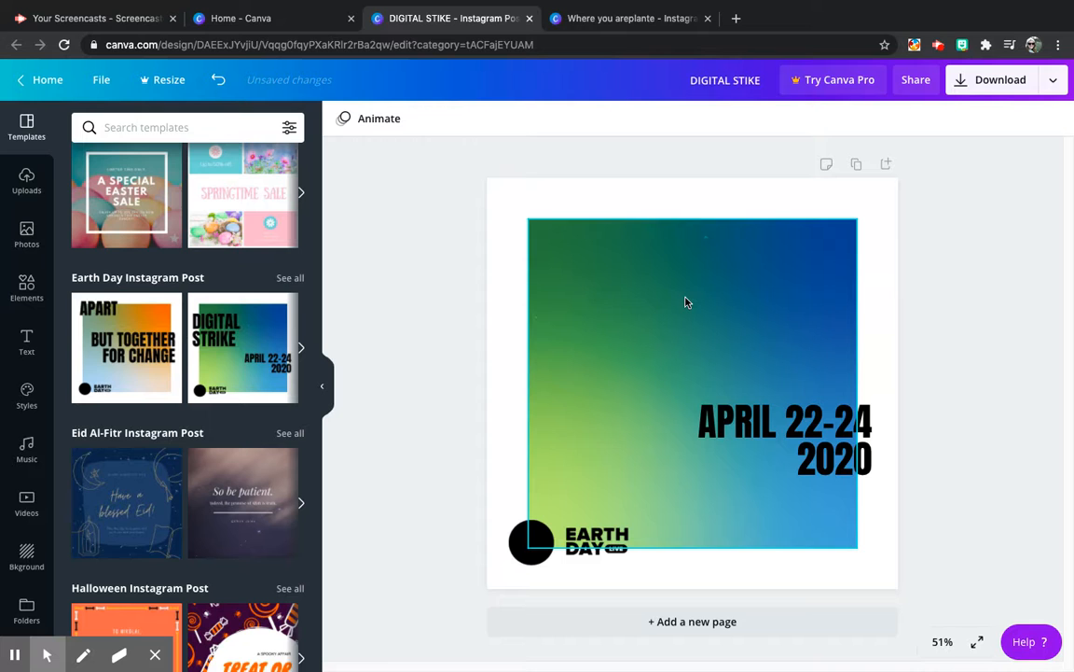
Step: Delete the "April 22-24 2020" text and the Earth Day Live logo, keeping the gradient square
click(764, 428)
key(Delete)
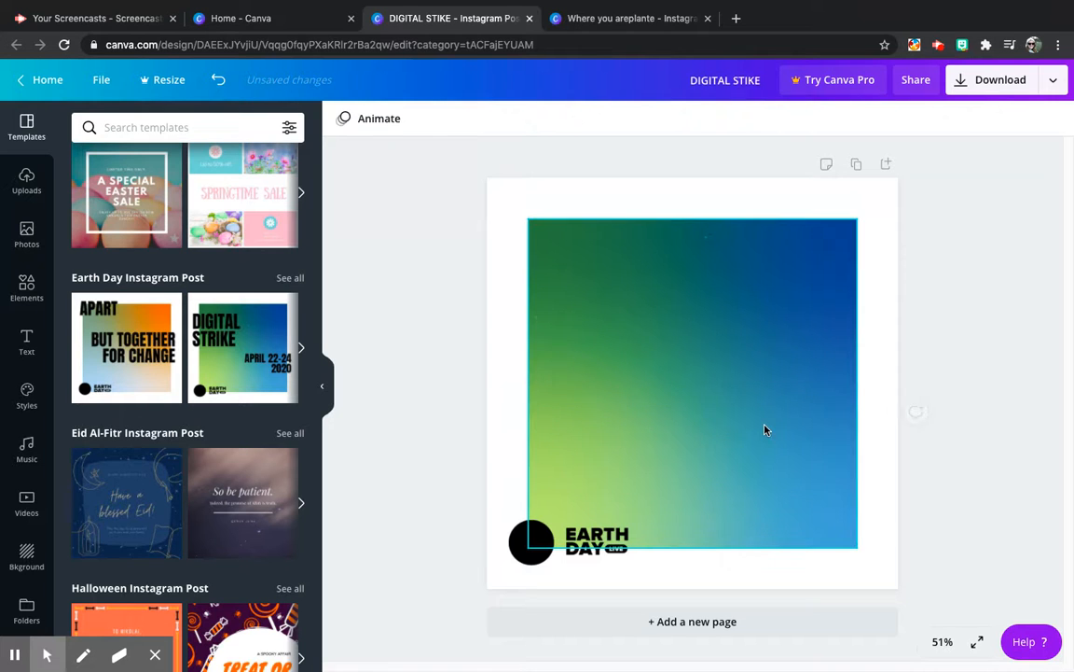
click(585, 544)
key(Delete)
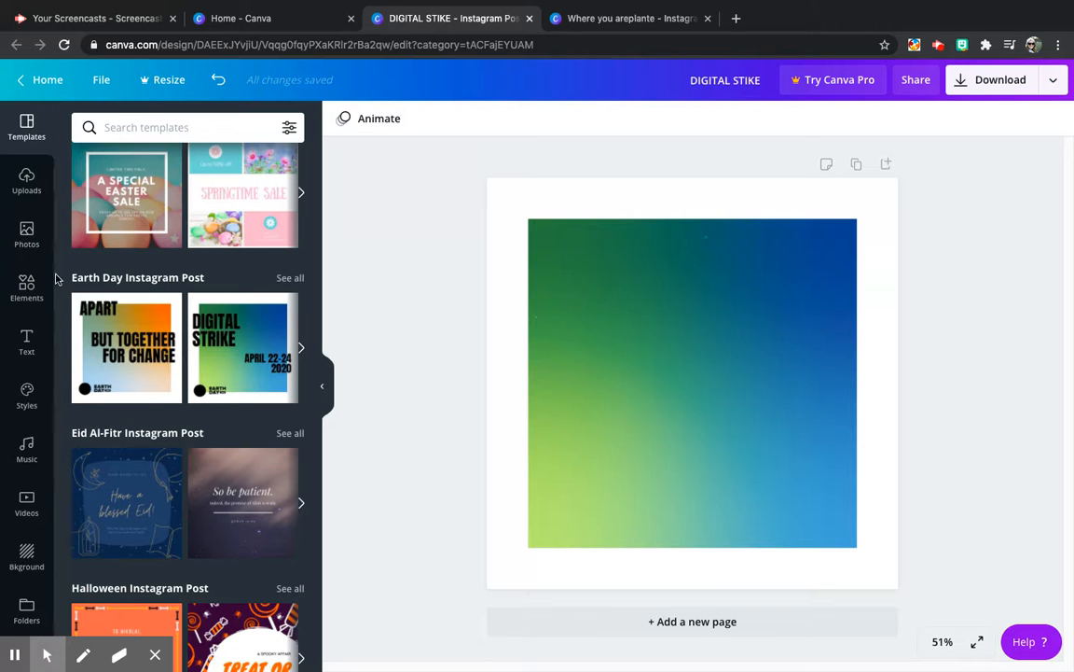
Step: Try the yellow gradient and the multicoloured paint-stroke image as the page background
click(26, 550)
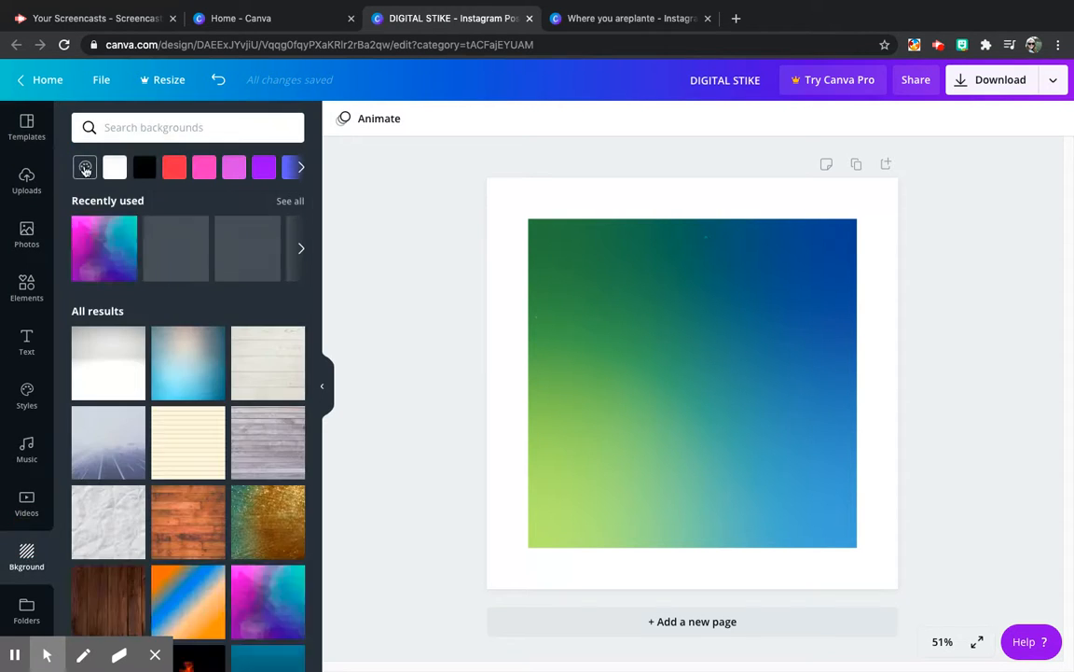
scroll(191, 362, down, 2)
scroll(190, 362, down, 5)
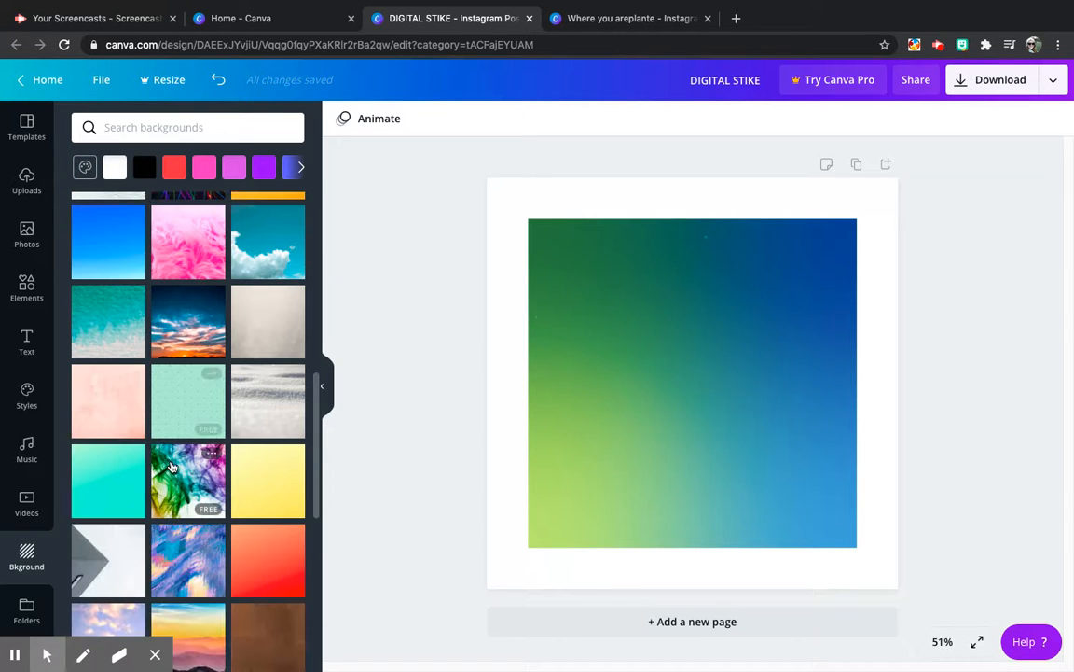
scroll(219, 479, down, 1)
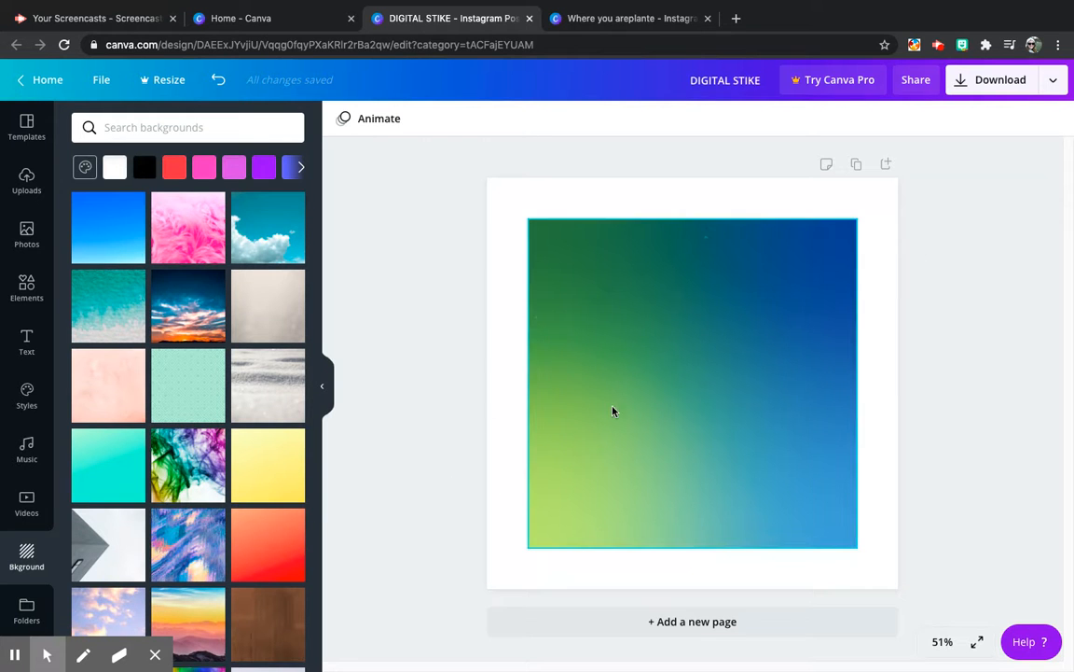
click(265, 468)
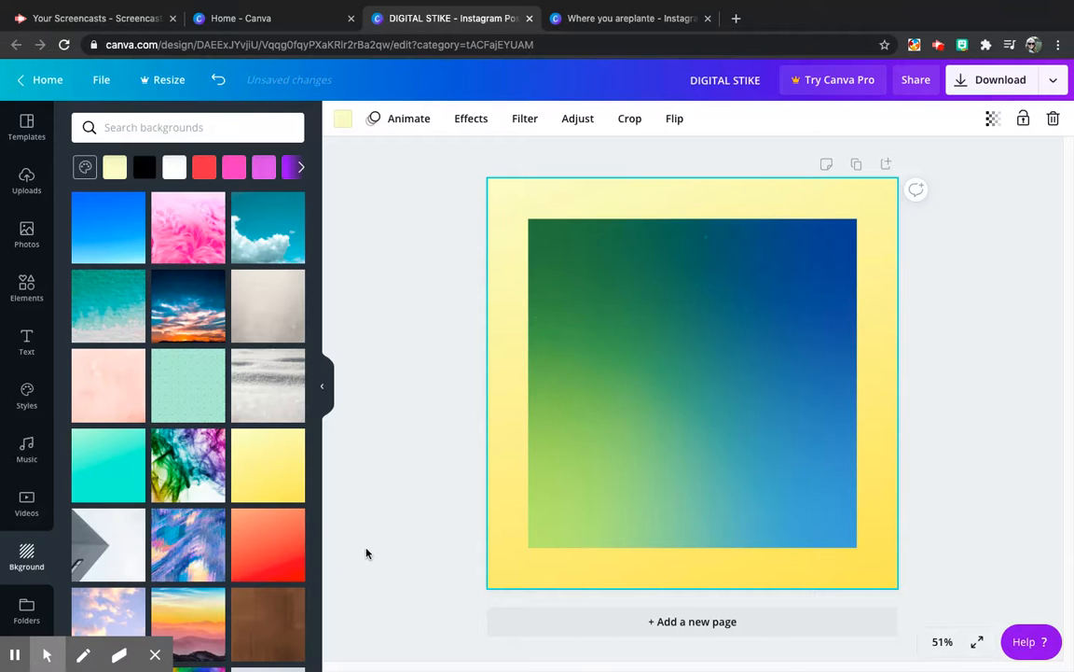
click(179, 558)
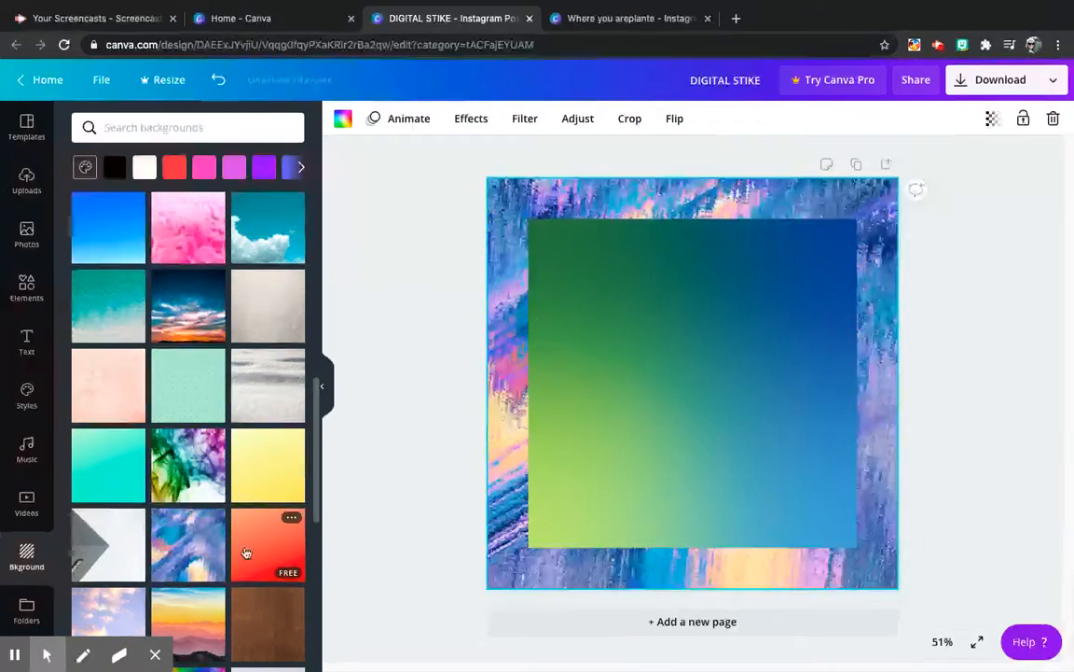
Step: Set the page background to the white brick wall image
scroll(163, 504, down, 4)
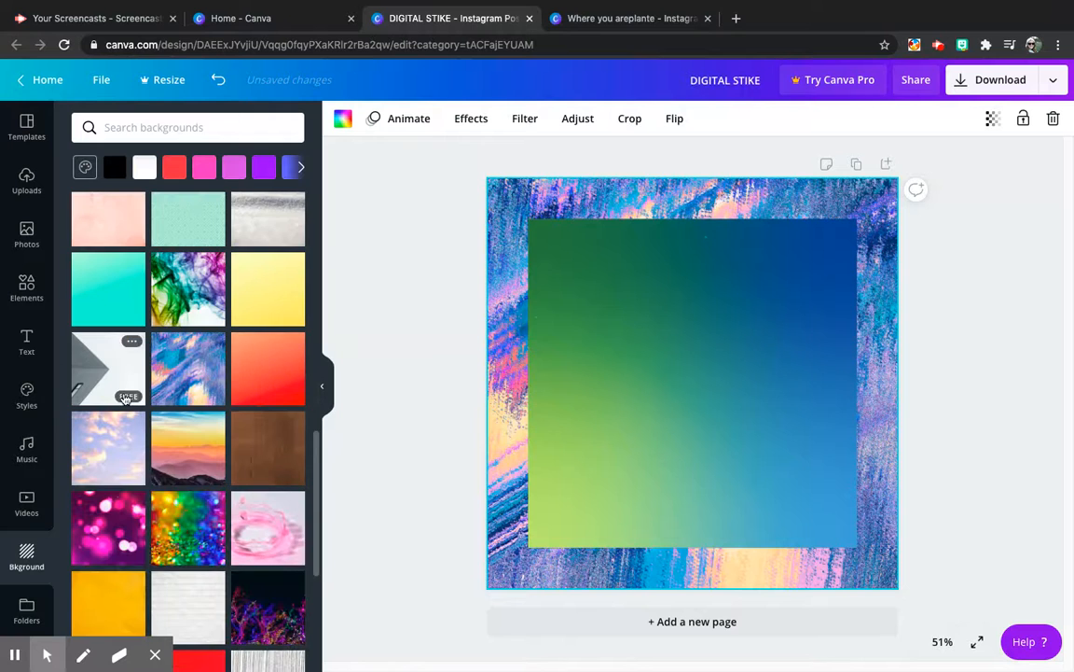
scroll(173, 536, down, 1)
click(186, 592)
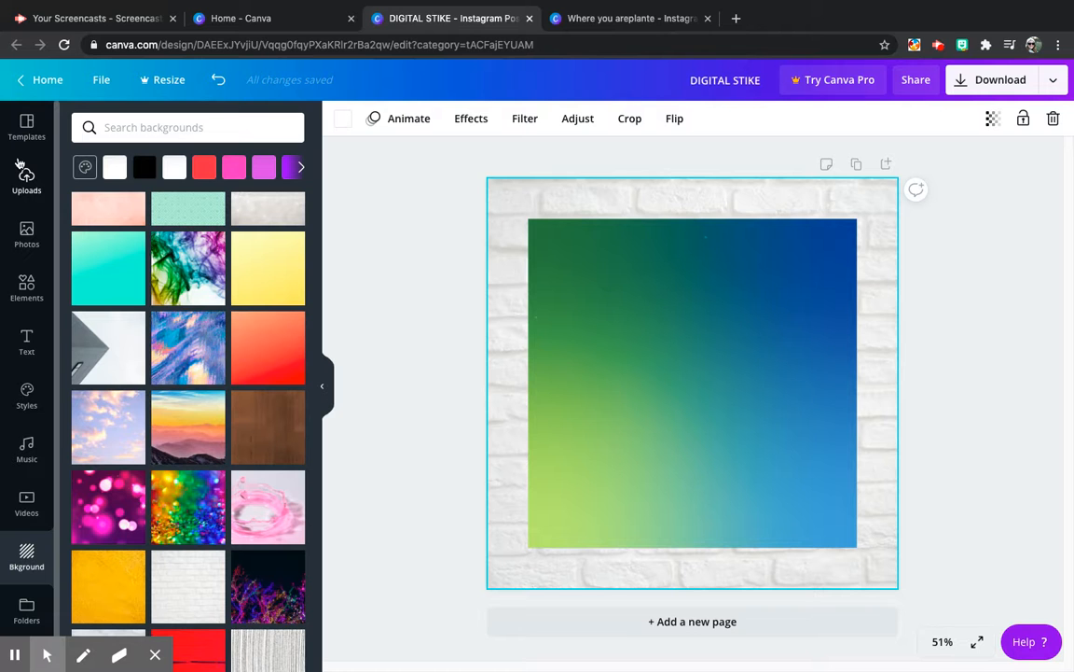
Step: Replace the gradient square's image with the recently used photo of a student writing at a desk
click(25, 237)
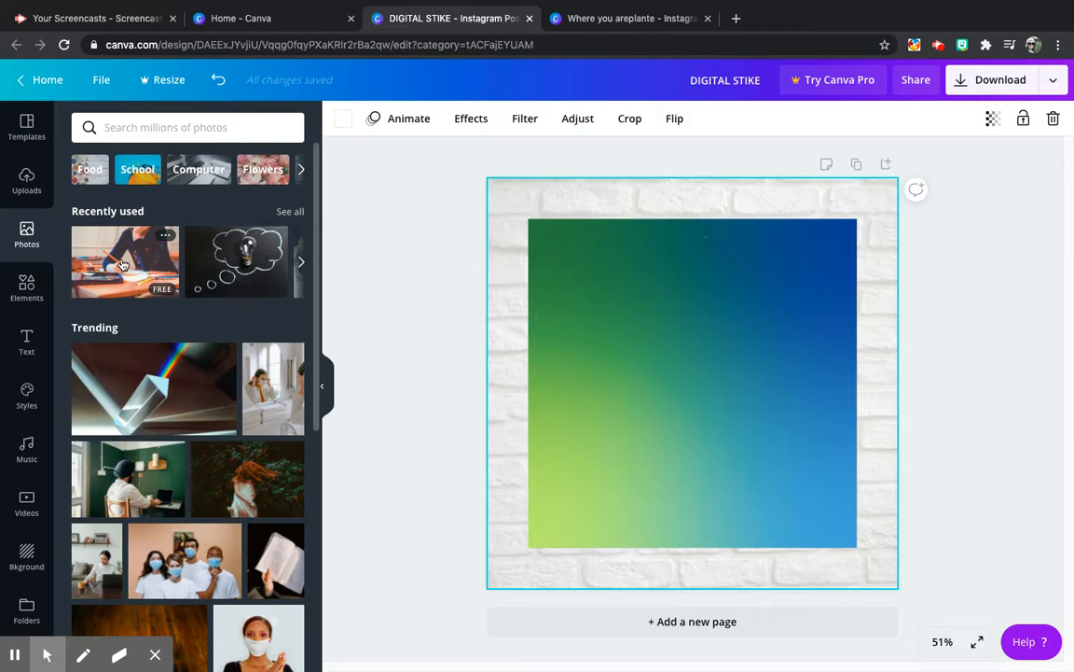
drag(125, 269, 624, 254)
drag(414, 328, 441, 288)
drag(123, 266, 366, 354)
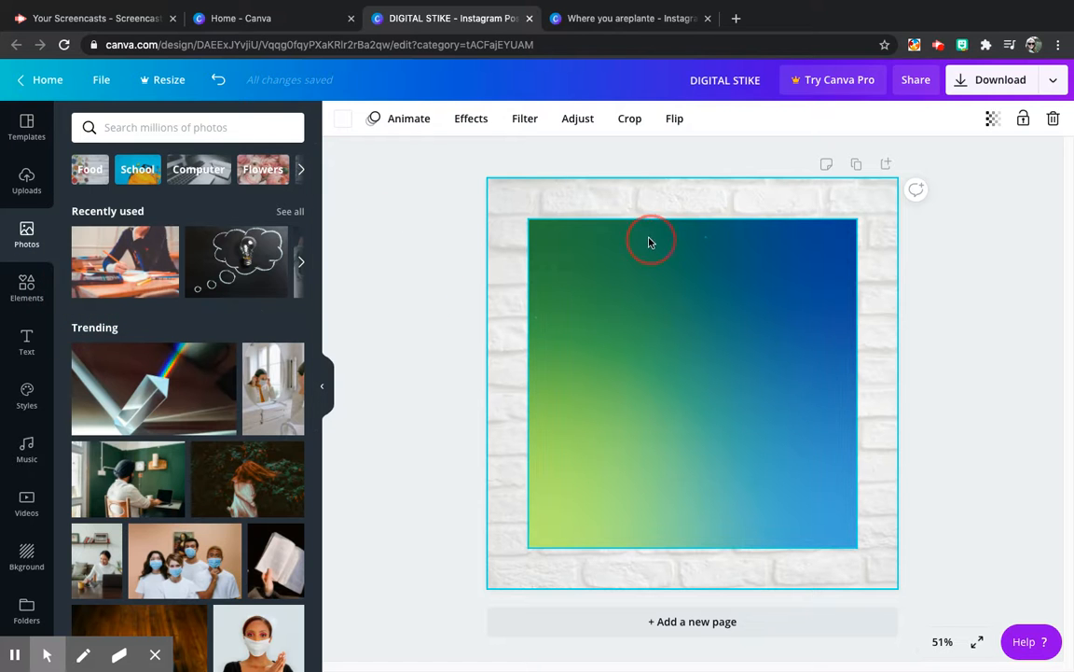
click(575, 260)
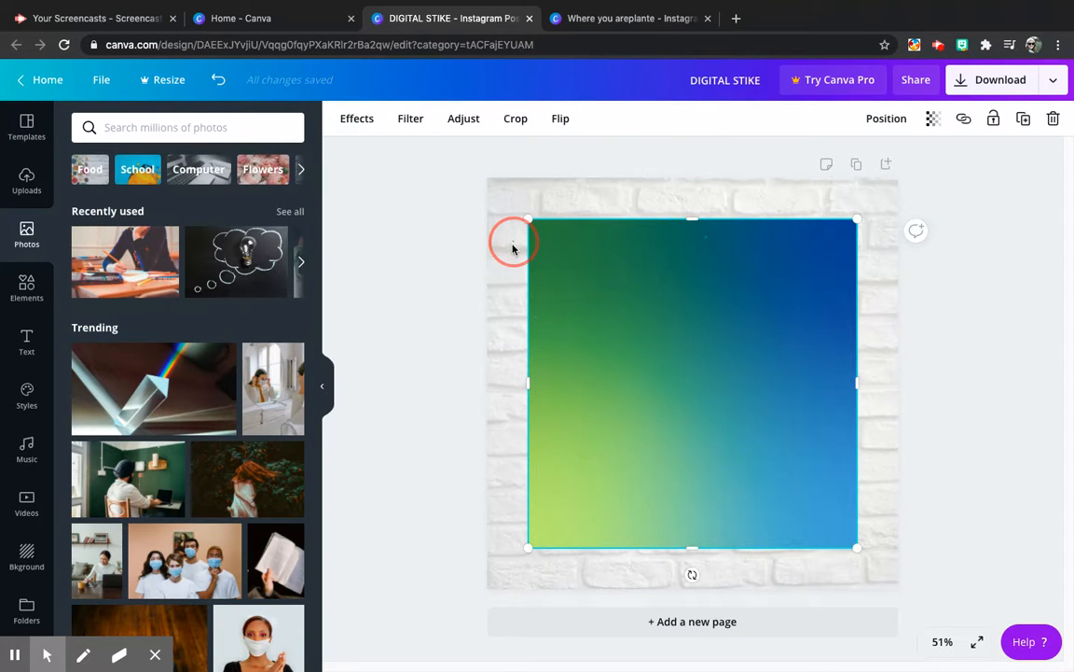
click(512, 249)
click(483, 314)
drag(163, 261, 642, 338)
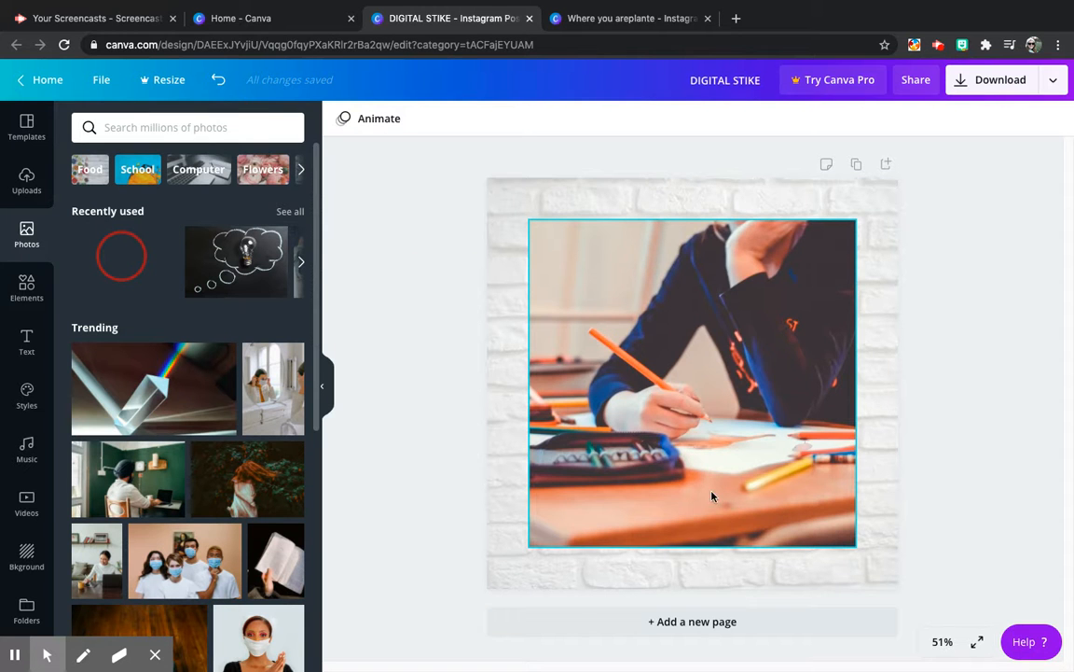
Step: Shrink the student photo to a landscape rectangle about 440 px high in the page's upper-left area
drag(918, 499, 752, 508)
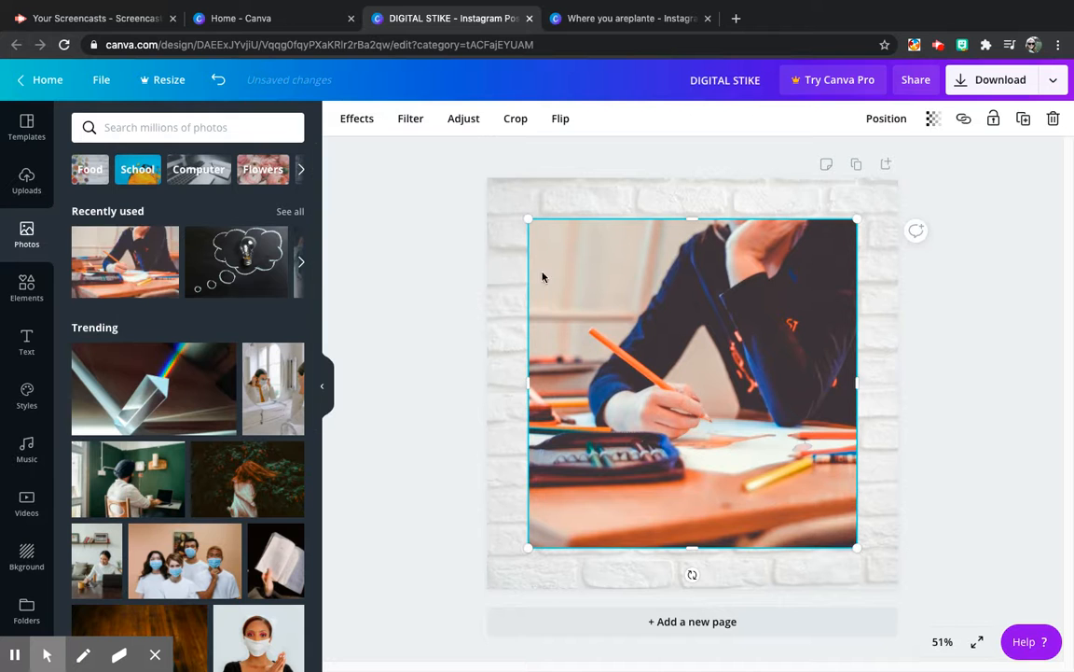
drag(525, 218, 656, 443)
drag(742, 429, 584, 207)
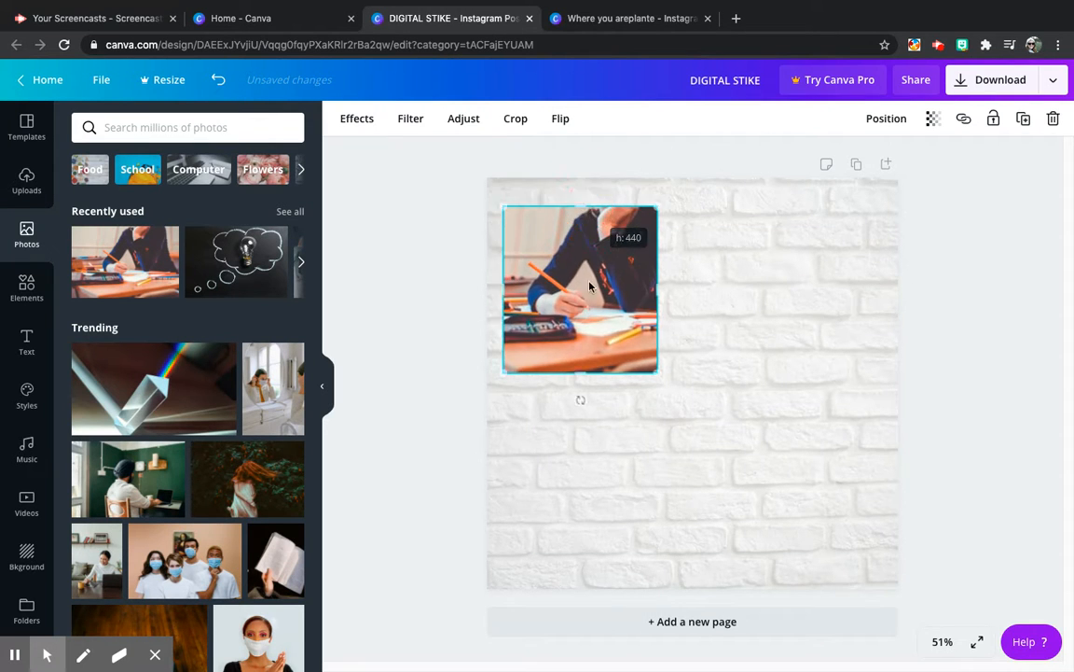
drag(655, 289, 722, 297)
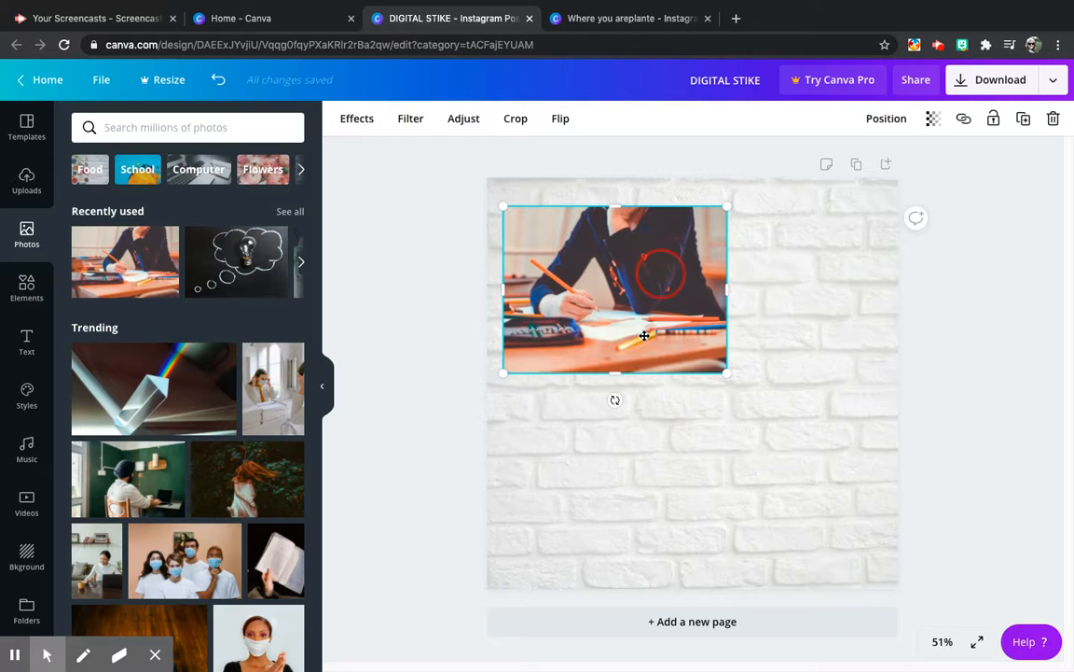
Step: Reposition the student photo inside its crop frame by shifting the image slightly to the right
double_click(659, 276)
drag(632, 309, 664, 367)
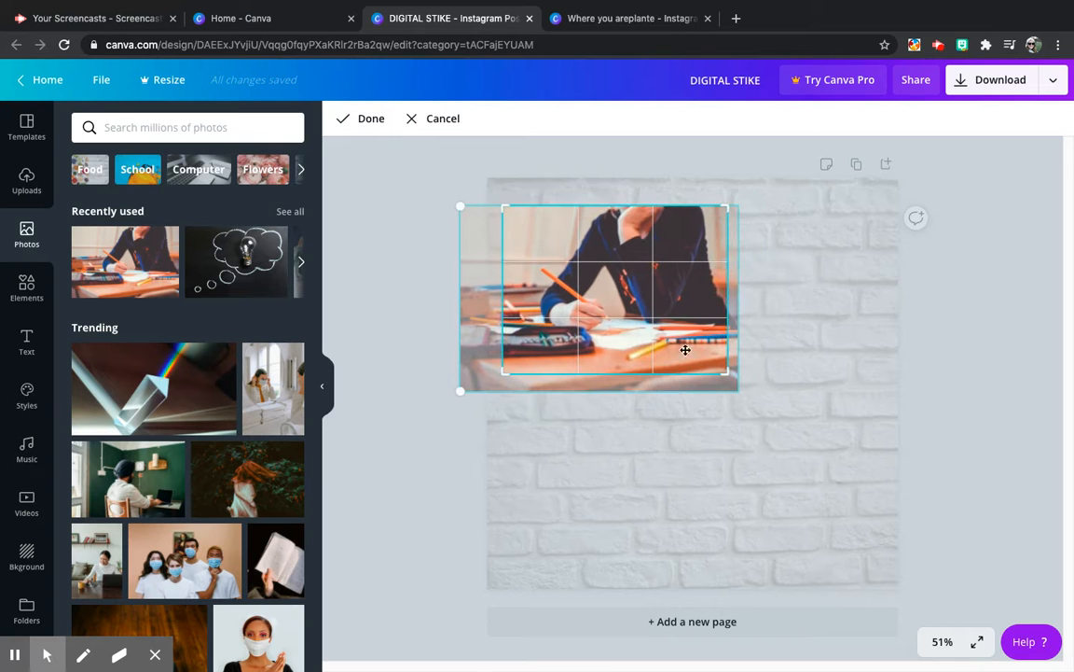
click(752, 302)
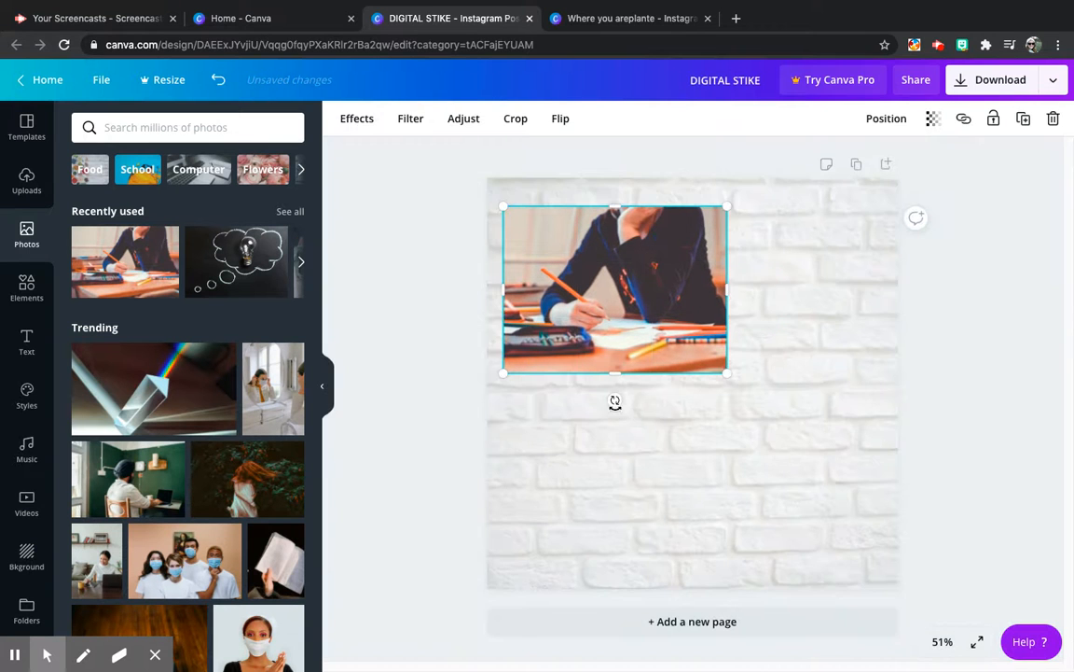
Step: Tilt the student photo counter-clockwise and fit it at a smaller size into the page's upper-left corner
drag(616, 399, 652, 379)
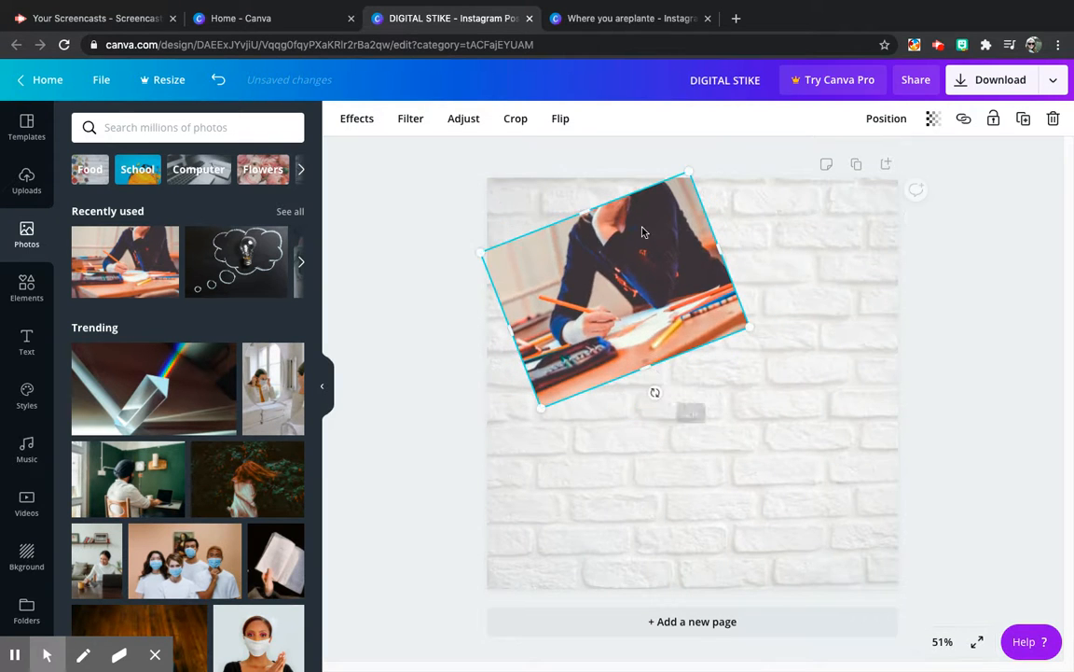
drag(688, 172, 634, 272)
drag(583, 328, 566, 244)
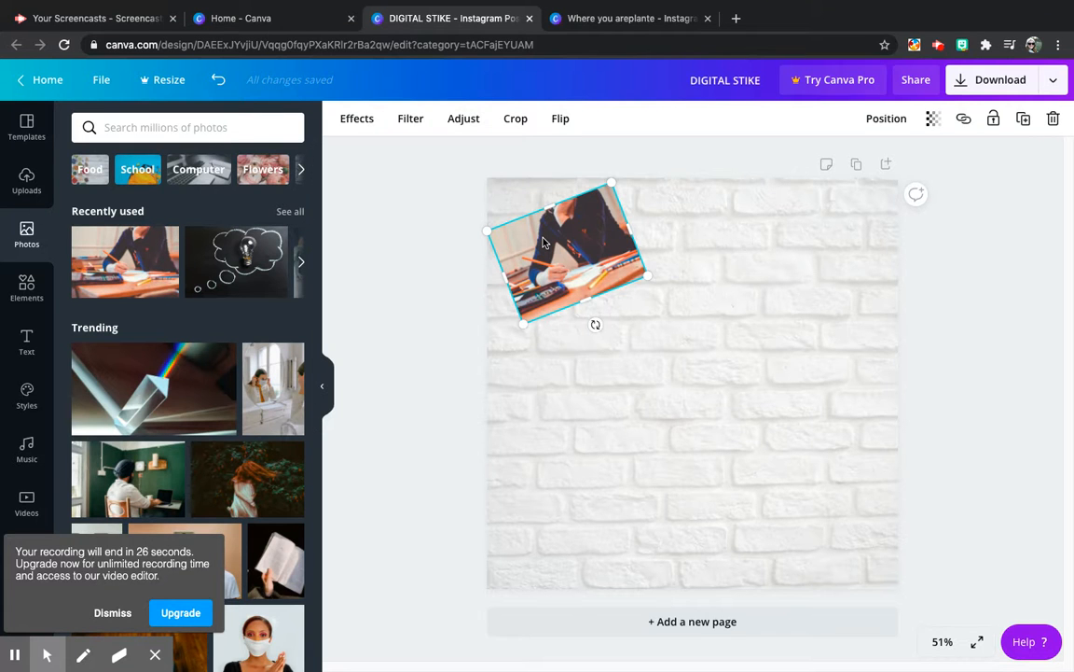
click(25, 341)
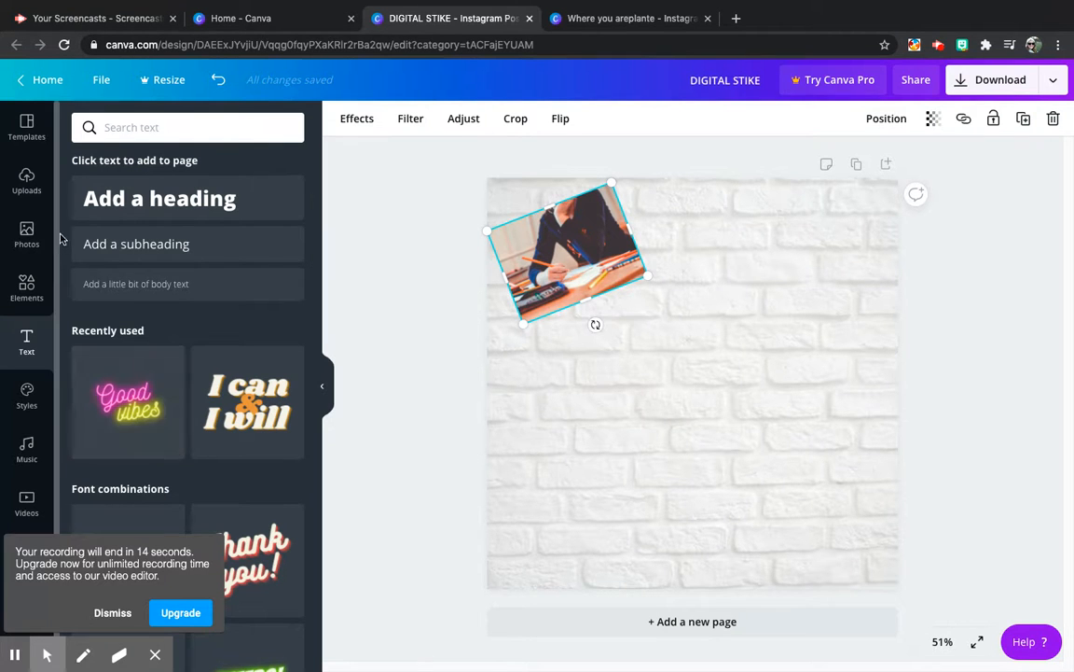
click(29, 187)
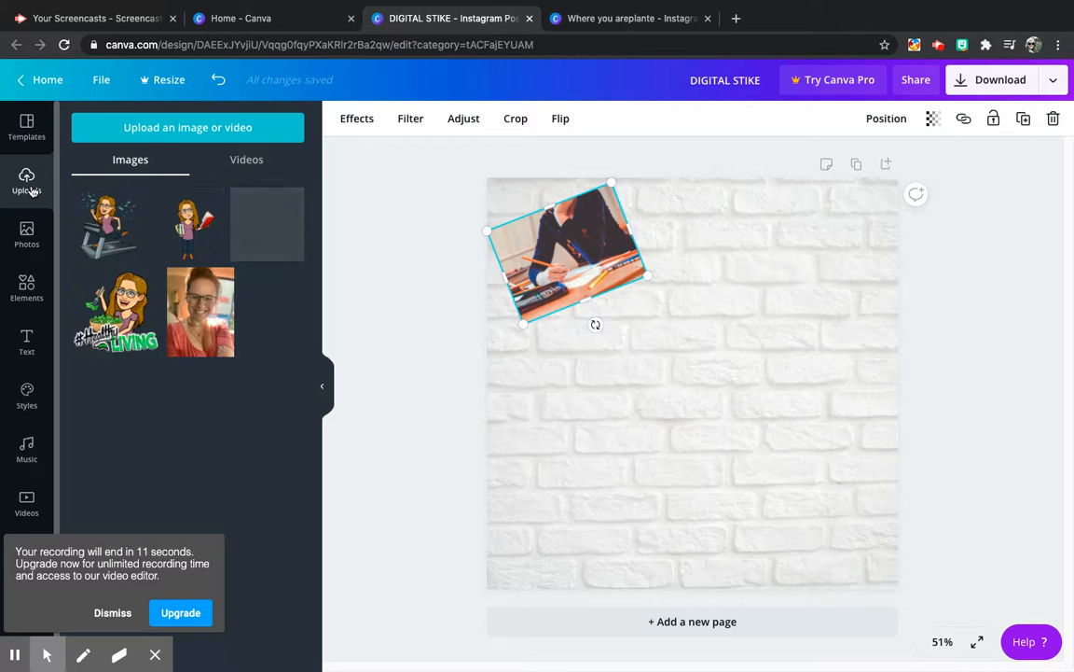